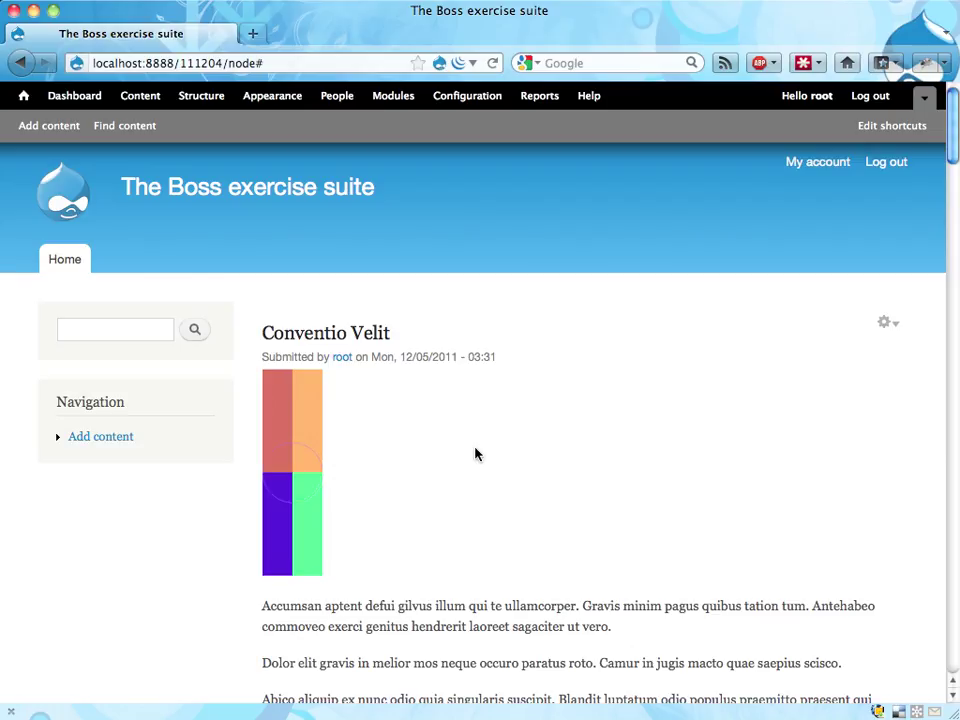
Step: Open the Conventio Velit article's edit form from its gear menu
click(885, 323)
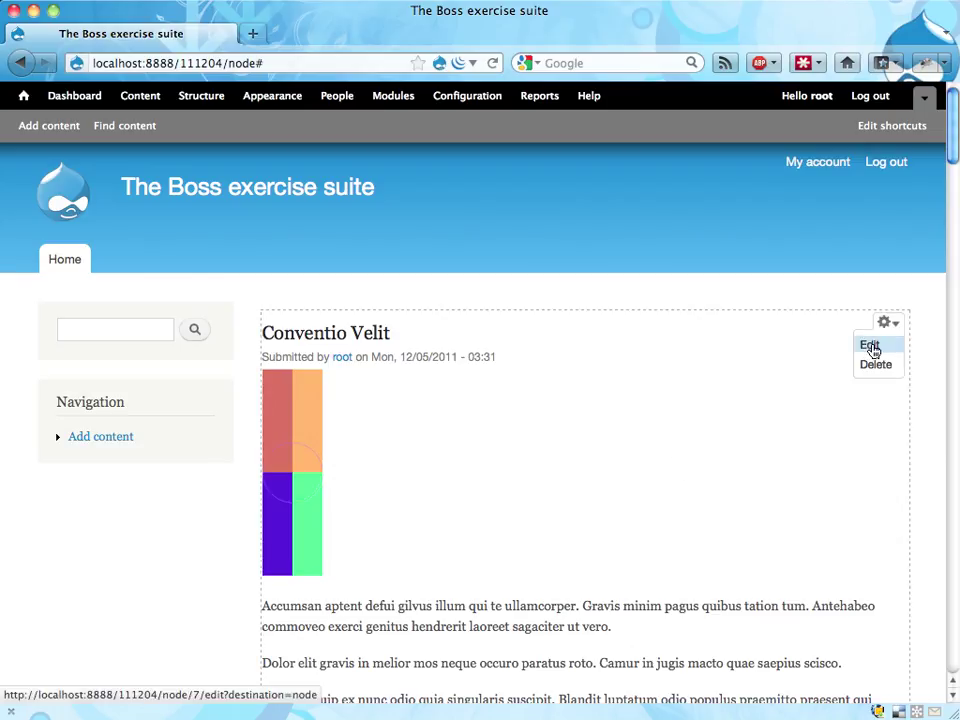
click(870, 346)
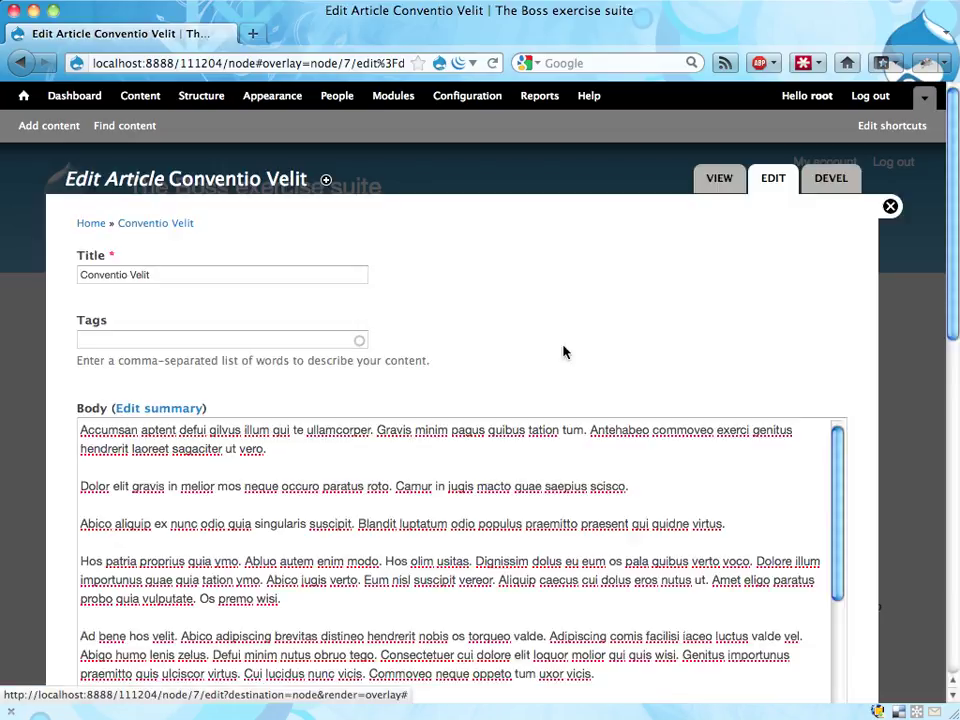
scroll(864, 386, down, 3)
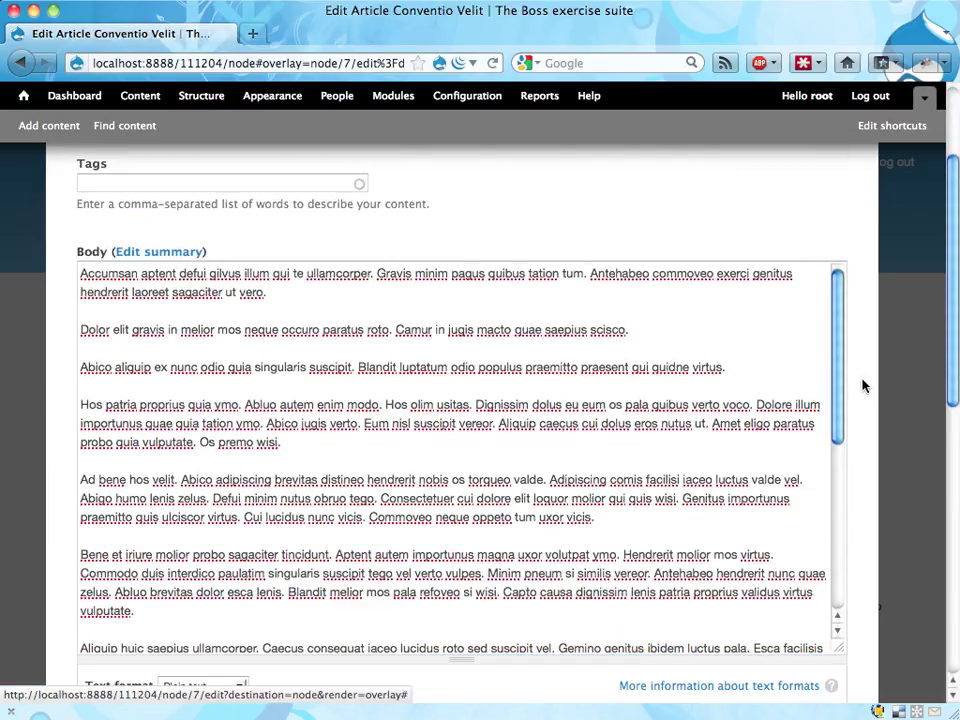
scroll(864, 386, down, 5)
scroll(864, 386, down, 5)
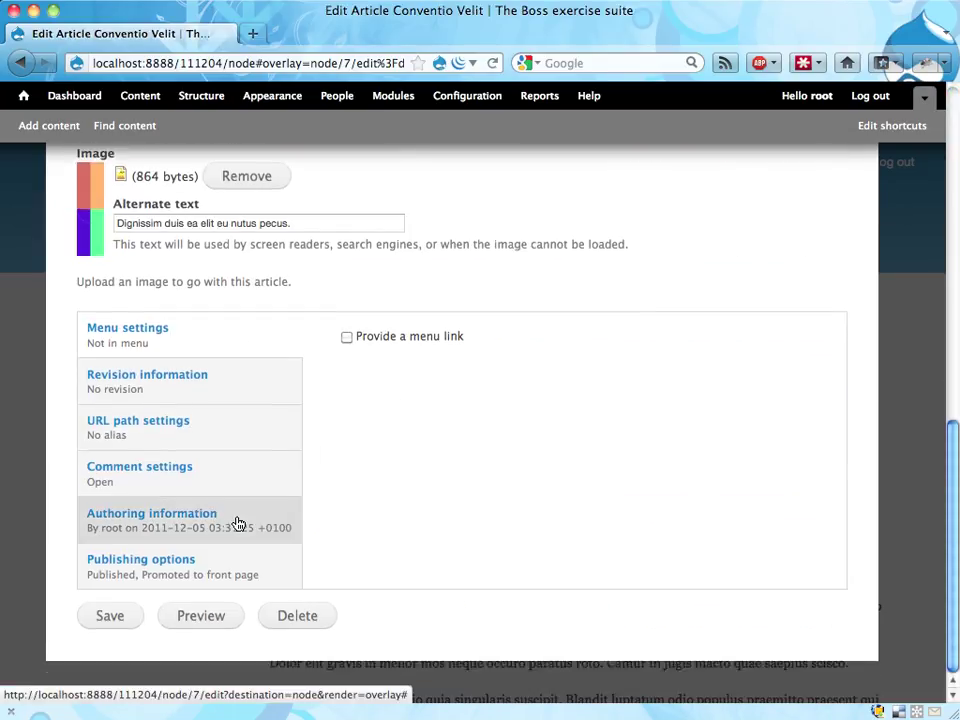
Step: Tick 'Create new revision' under Revision information and highlight its label
click(253, 391)
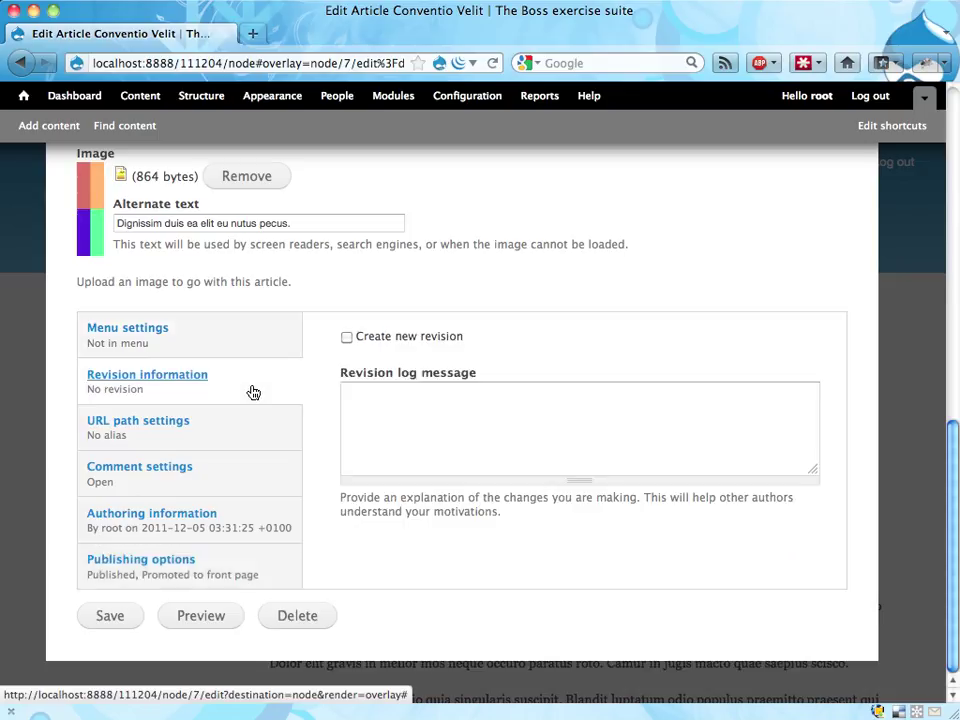
click(347, 337)
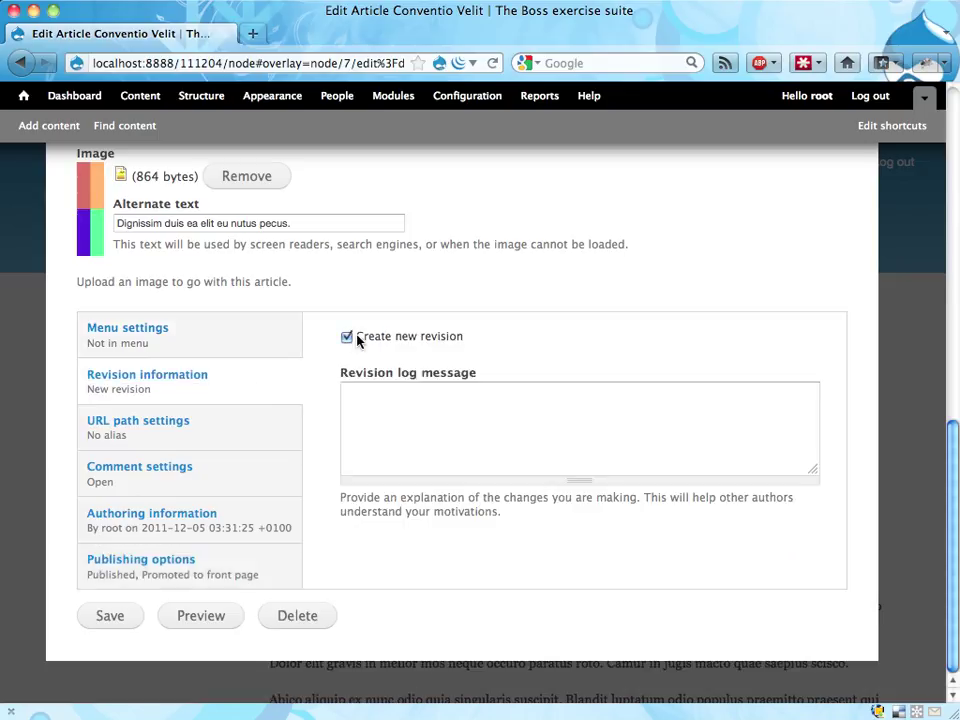
drag(358, 338, 462, 340)
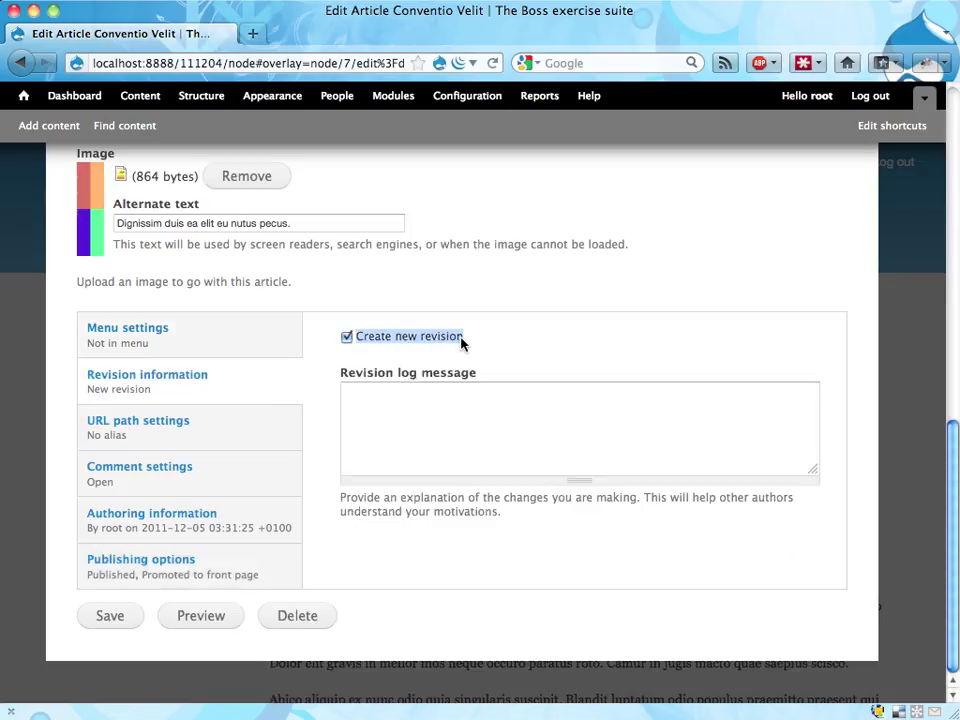